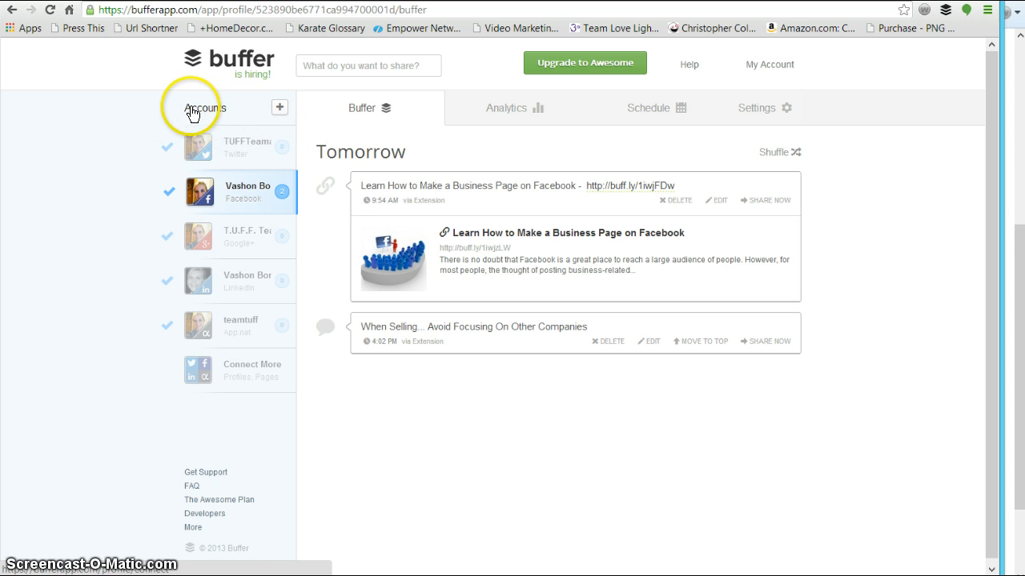
Try to connect another Twitter account and decline the Awesome Plan upgrade
{"action": "left_click", "coordinate": [279, 113]}
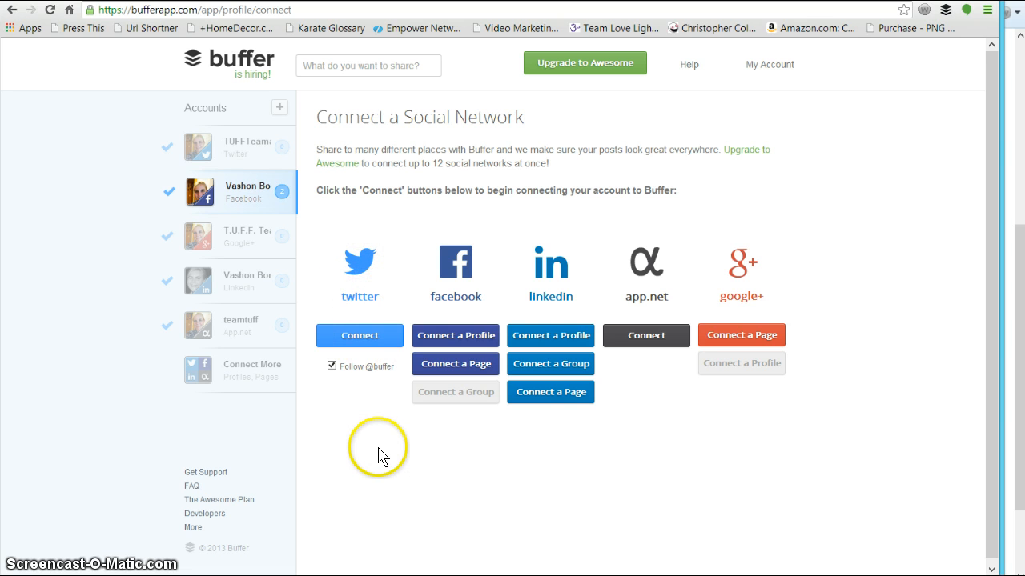
{"action": "left_click", "coordinate": [362, 339]}
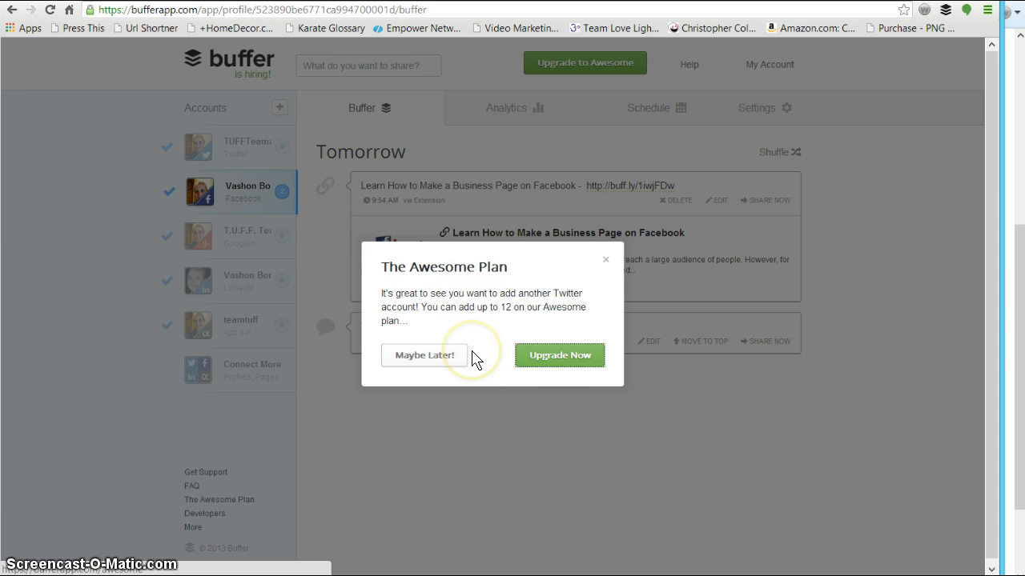
{"action": "left_click", "coordinate": [439, 358]}
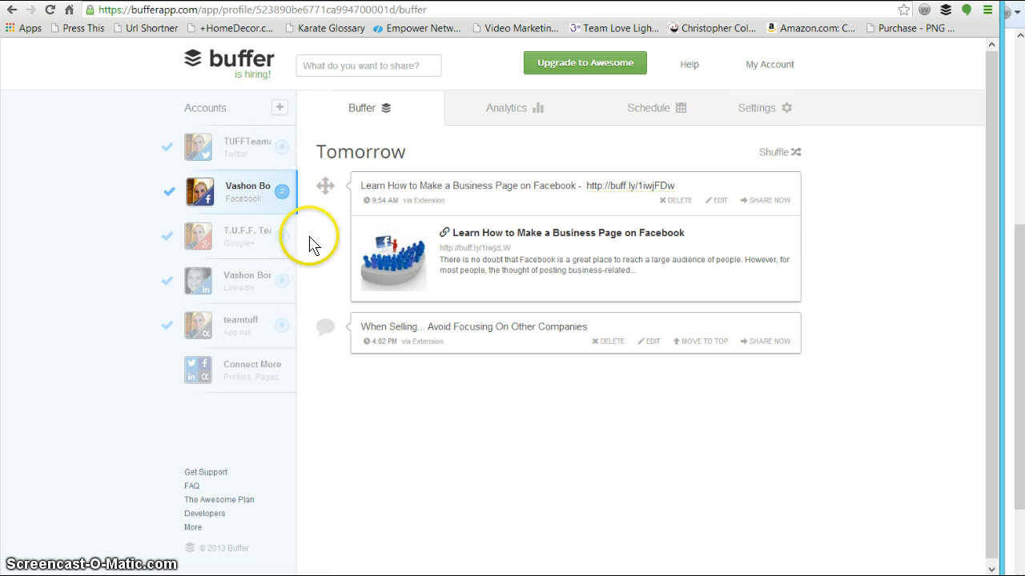
{"action": "left_click", "coordinate": [269, 152]}
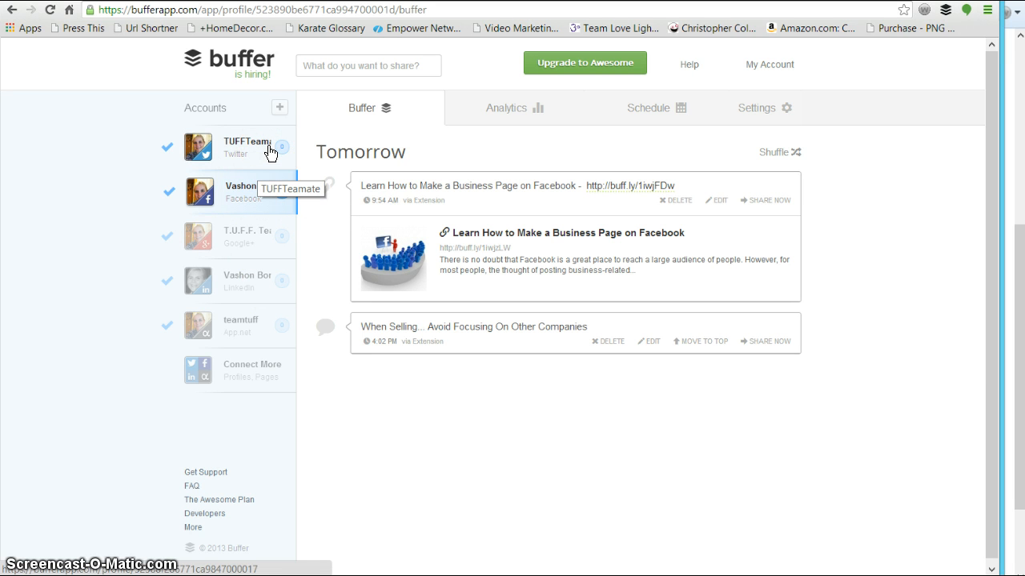
{"action": "left_click", "coordinate": [260, 146]}
{"action": "left_click", "coordinate": [279, 153]}
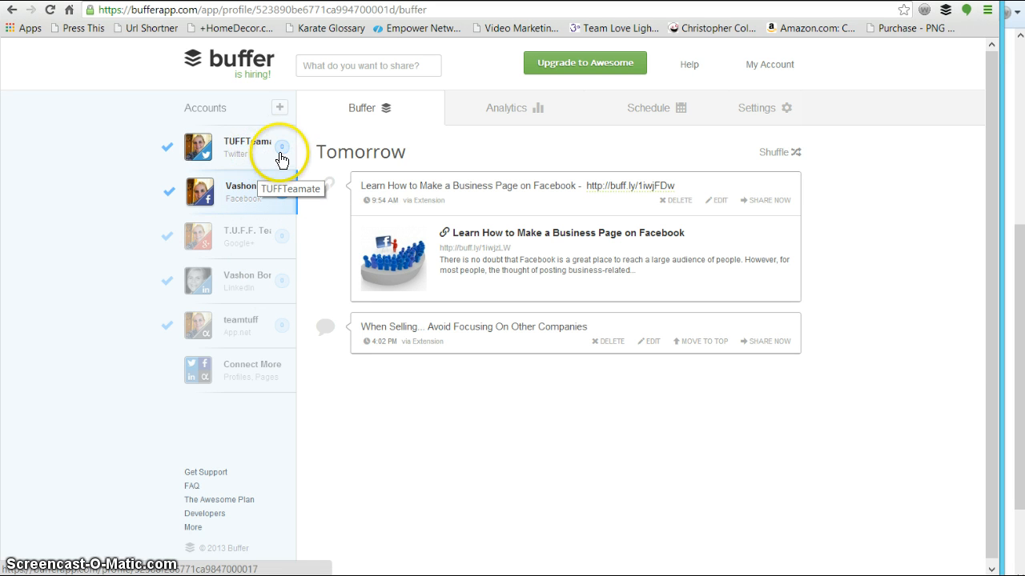
{"action": "left_click", "coordinate": [281, 296]}
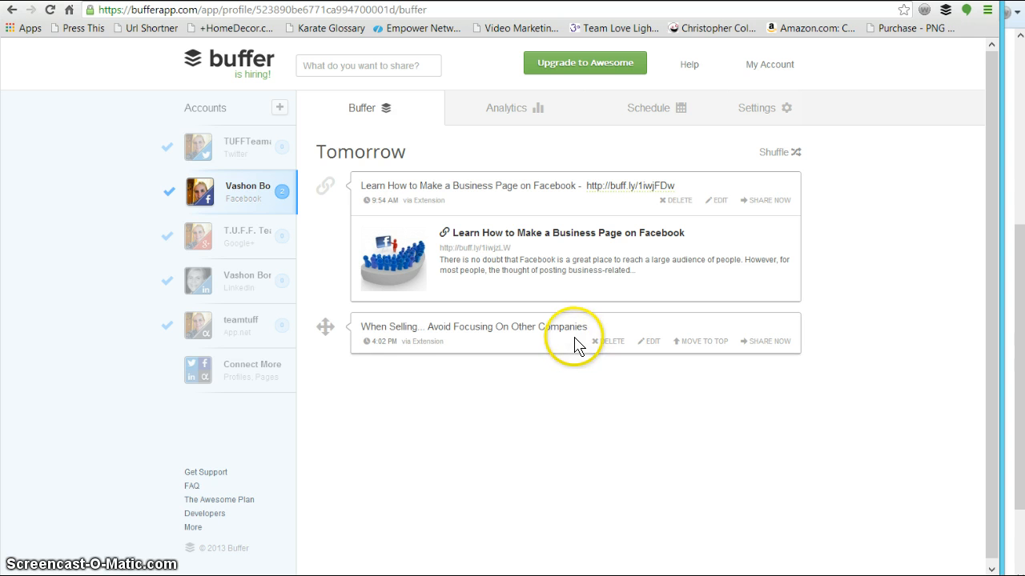
{"action": "left_click", "coordinate": [379, 346]}
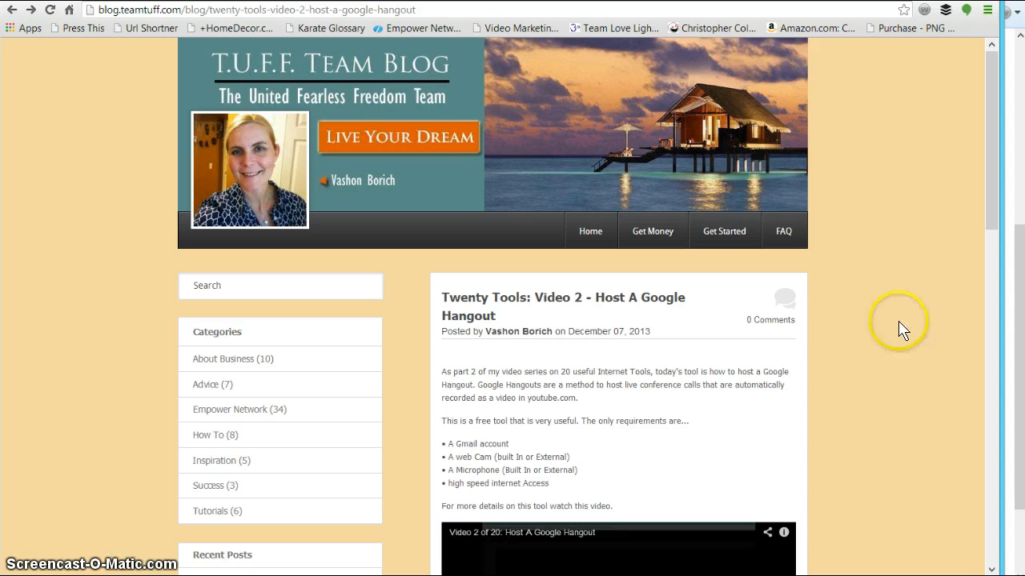
Open the Buffer share composer for the "Twenty Tools: Video 2 - Host A Google Hangout" blog post and select the message's short link
{"action": "left_click", "coordinate": [948, 11]}
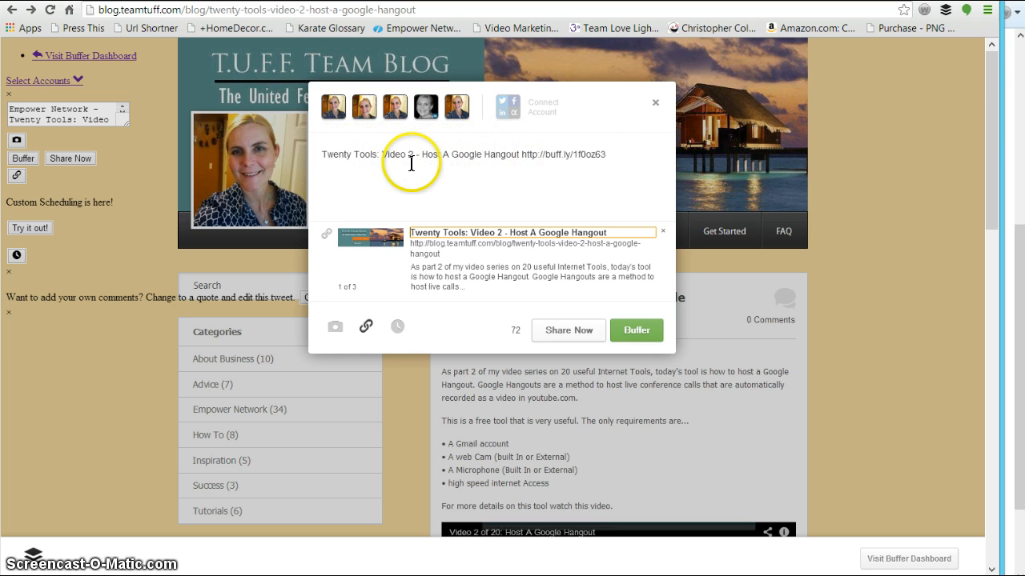
{"action": "left_click", "coordinate": [478, 154]}
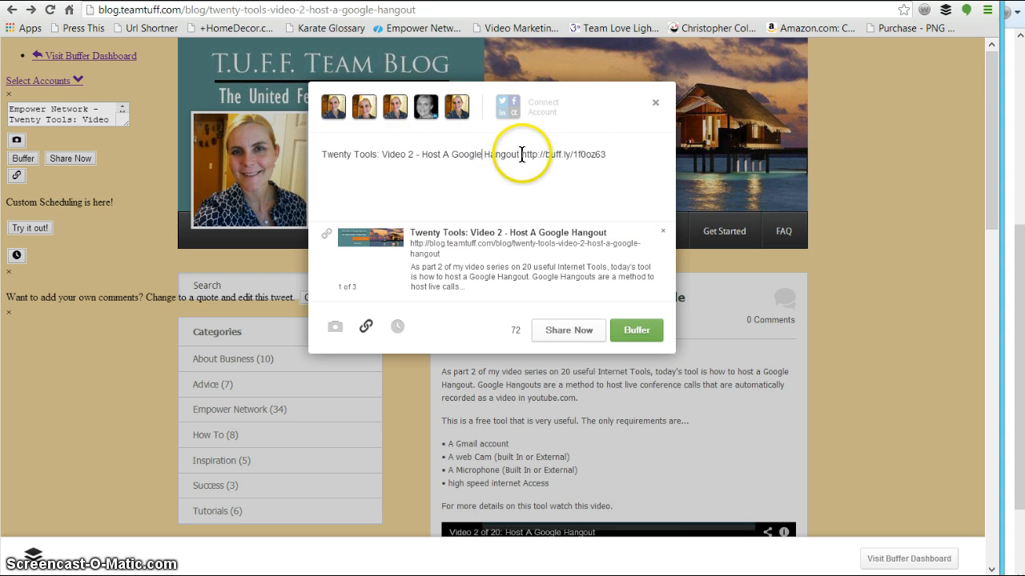
{"action": "left_click", "coordinate": [521, 154]}
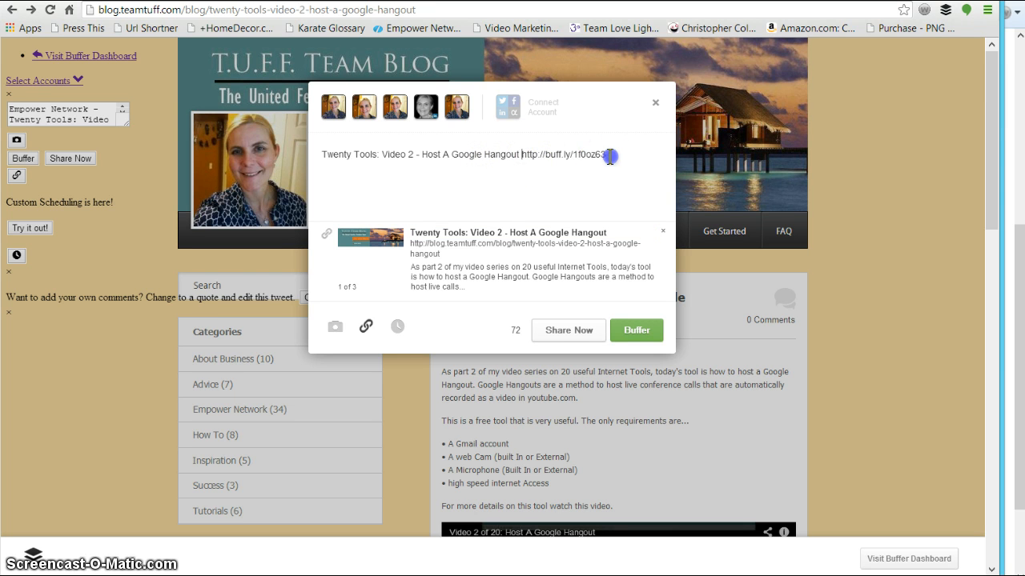
{"action": "left_click_drag", "start_coordinate": [605, 156], "coordinate": [509, 157]}
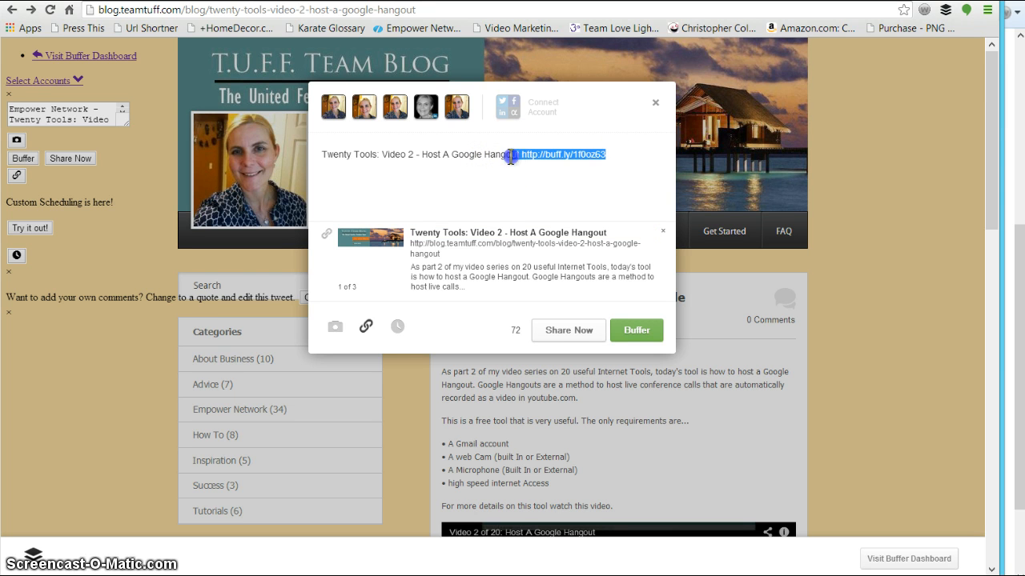
{"action": "left_click", "coordinate": [551, 175]}
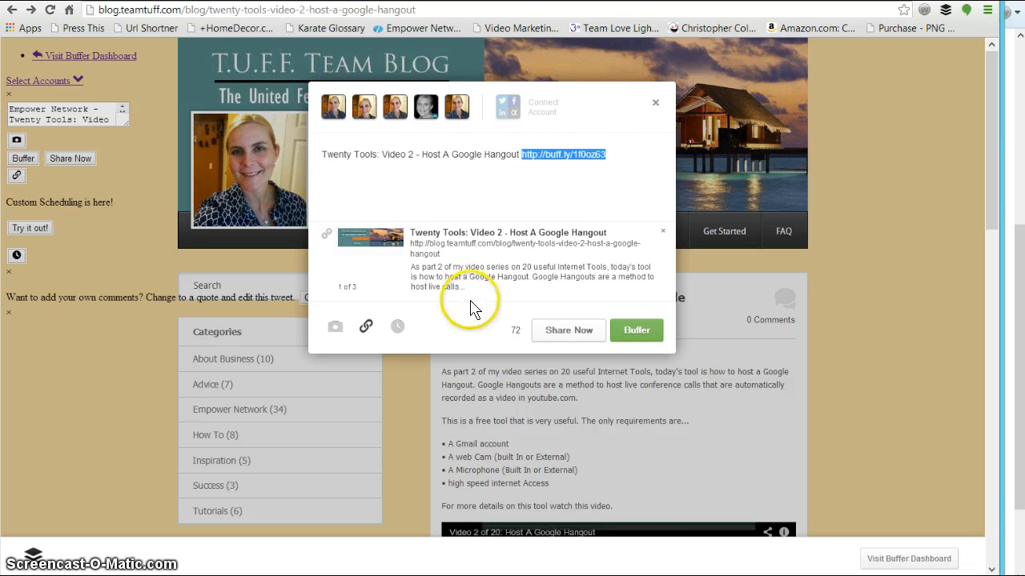
Choose the portrait photo, thumbnail 2 of 3, for the post's link preview
{"action": "left_click", "coordinate": [377, 253]}
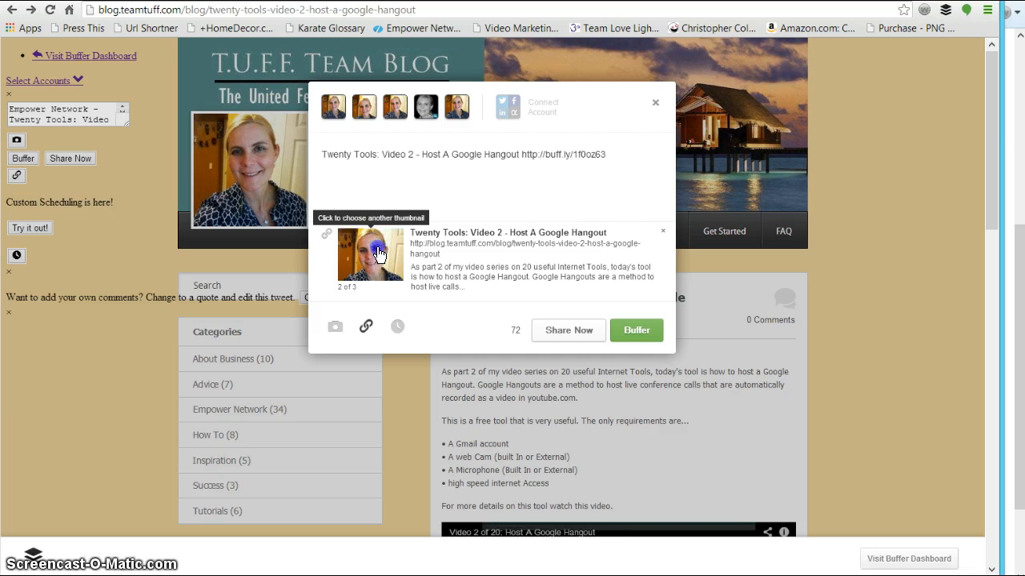
{"action": "left_click", "coordinate": [378, 249]}
{"action": "left_click", "coordinate": [379, 264]}
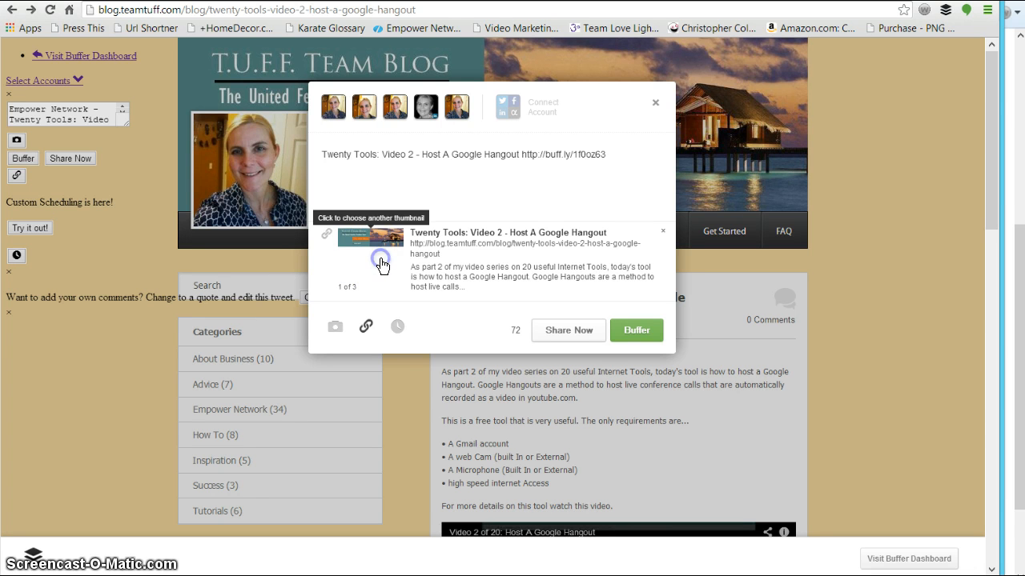
{"action": "left_click", "coordinate": [381, 264]}
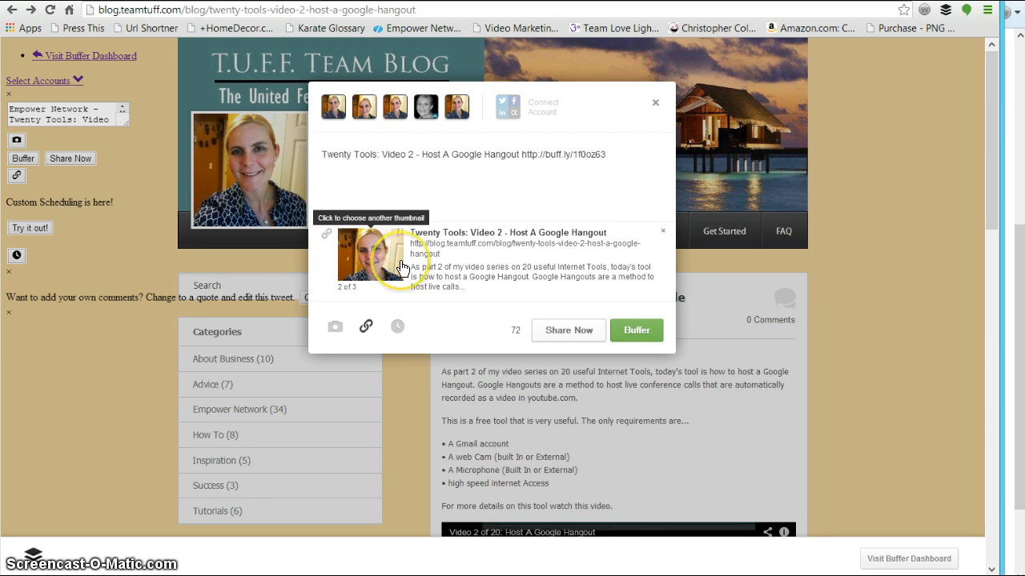
Review the blog post's address and the editable title and description of the link preview
{"action": "left_click", "coordinate": [430, 13]}
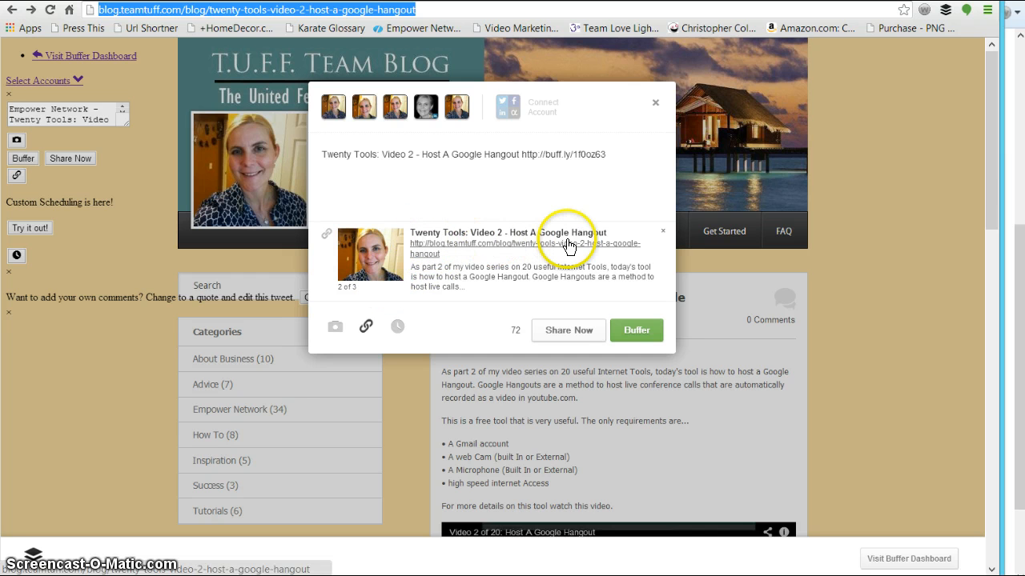
{"action": "left_click", "coordinate": [476, 233]}
{"action": "left_click_drag", "start_coordinate": [475, 232], "coordinate": [594, 233]}
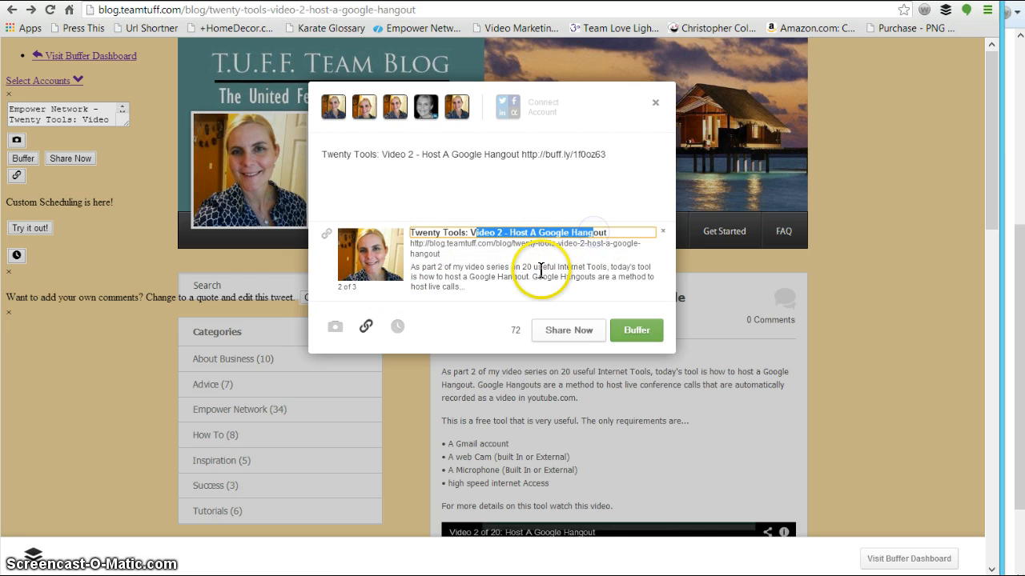
{"action": "left_click", "coordinate": [487, 267]}
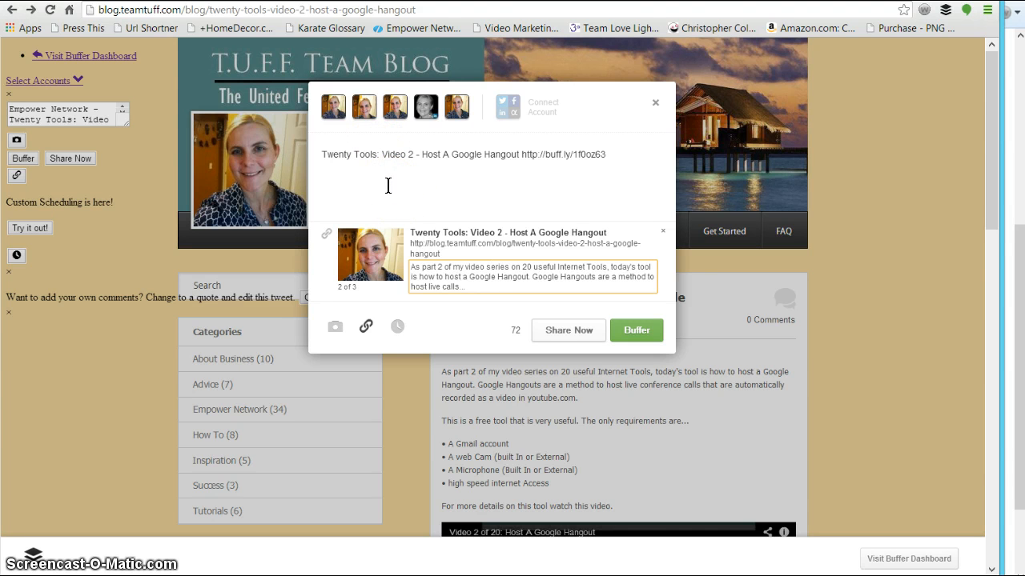
{"action": "left_click_drag", "start_coordinate": [375, 185], "coordinate": [358, 180]}
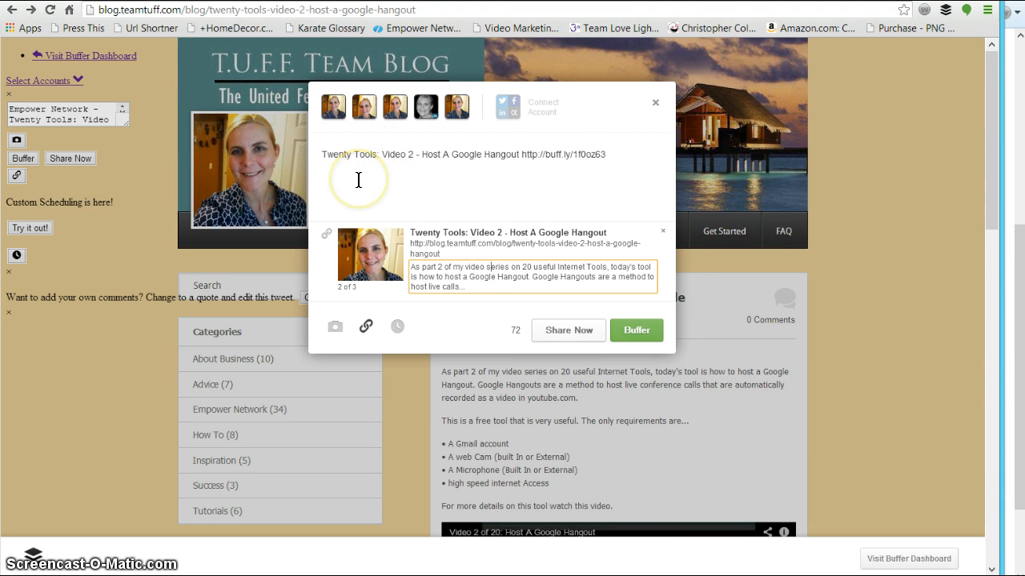
Exclude the second connected account from the post's sharing destinations
{"action": "left_click", "coordinate": [382, 113]}
{"action": "left_click", "coordinate": [340, 110]}
{"action": "left_click", "coordinate": [364, 112]}
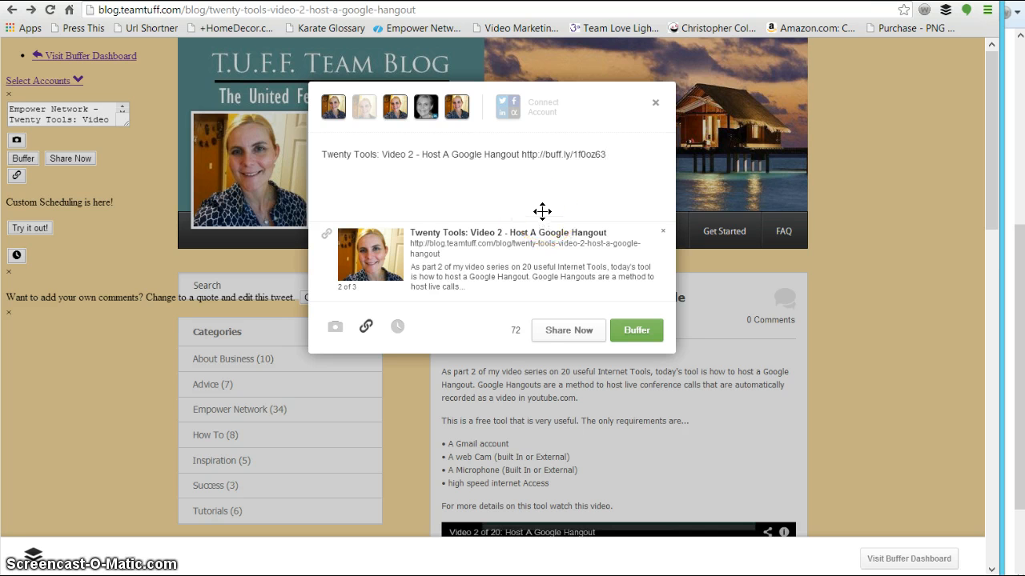
Return to the Buffer dashboard and examine the Facebook account's analytics for its recent posts
{"action": "left_click", "coordinate": [80, 1]}
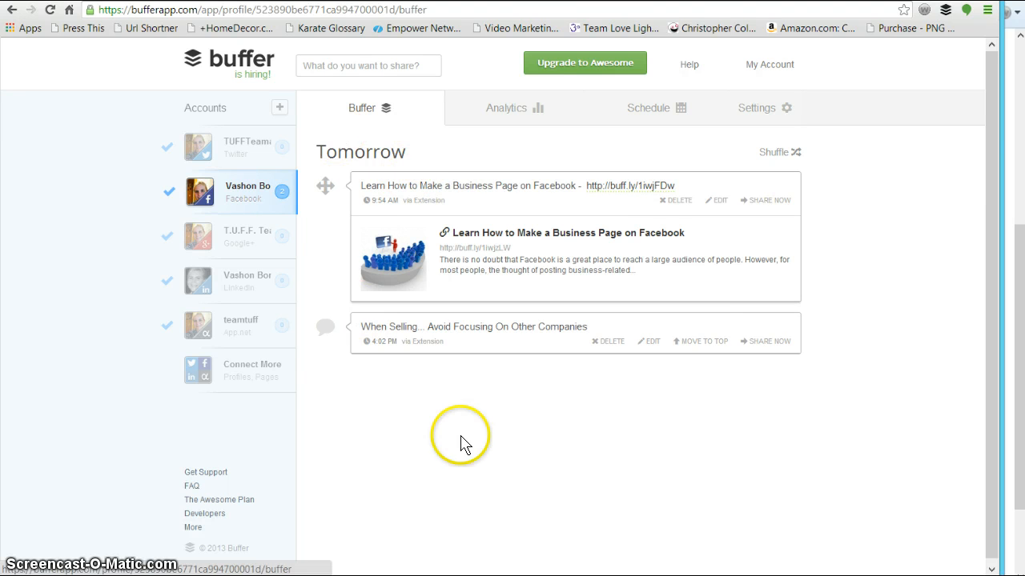
{"action": "left_click", "coordinate": [515, 116]}
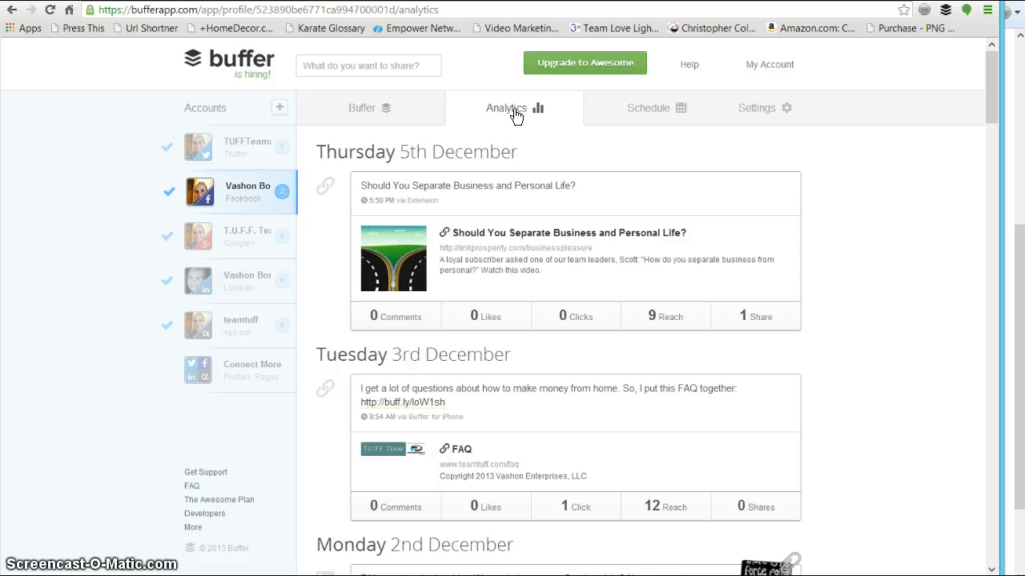
{"action": "left_click", "coordinate": [696, 160]}
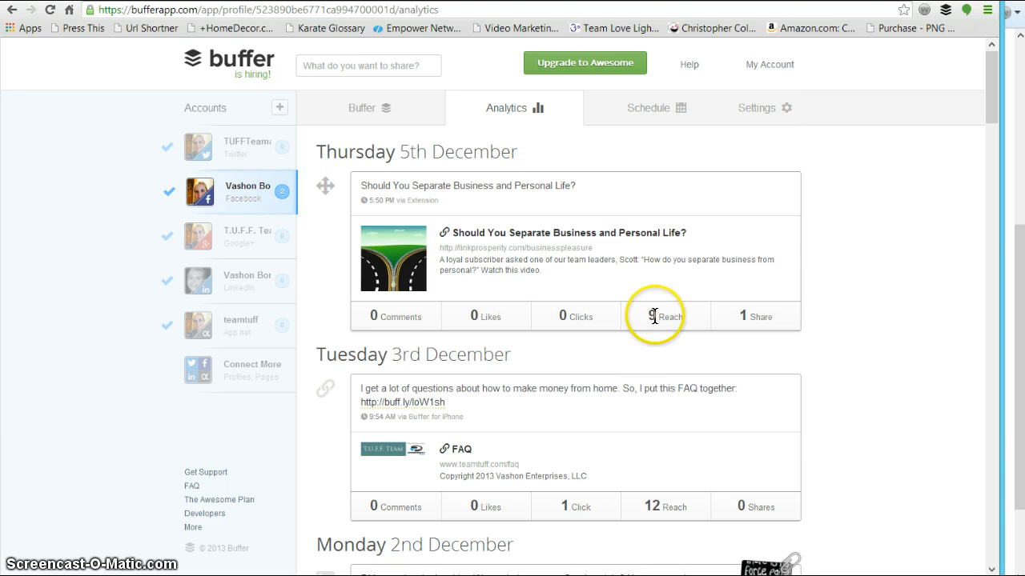
{"action": "mouse_move", "coordinate": [685, 330]}
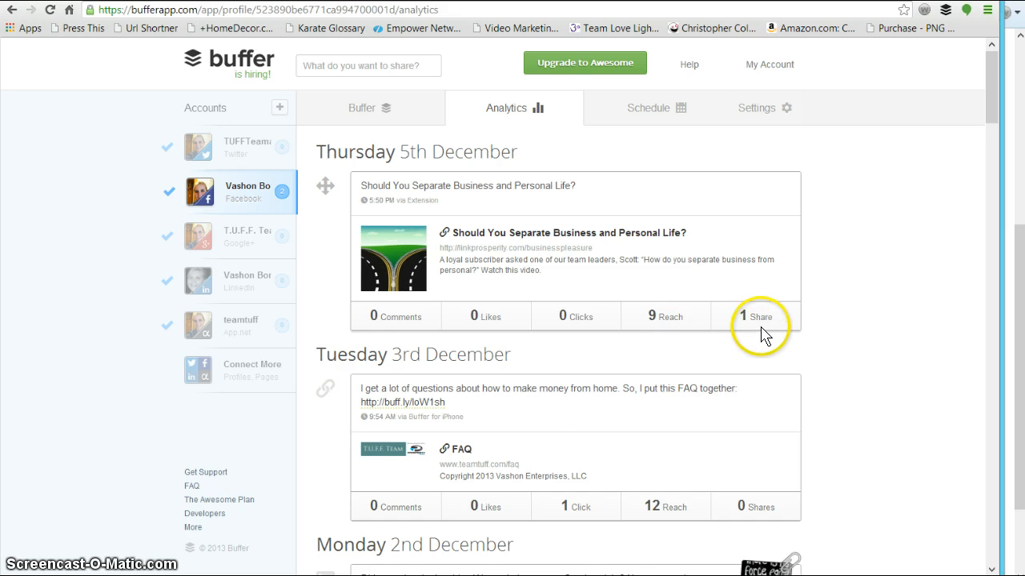
{"action": "scroll", "coordinate": [839, 495], "scroll_direction": "down", "scroll_amount": 1}
{"action": "left_click", "coordinate": [839, 494]}
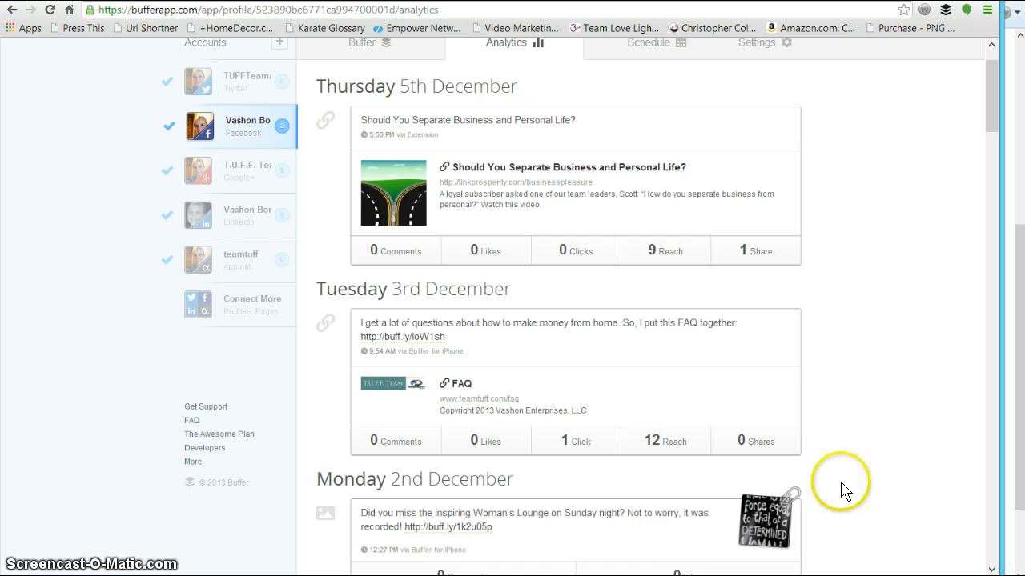
{"action": "scroll", "coordinate": [888, 477], "scroll_direction": "up", "scroll_amount": 1}
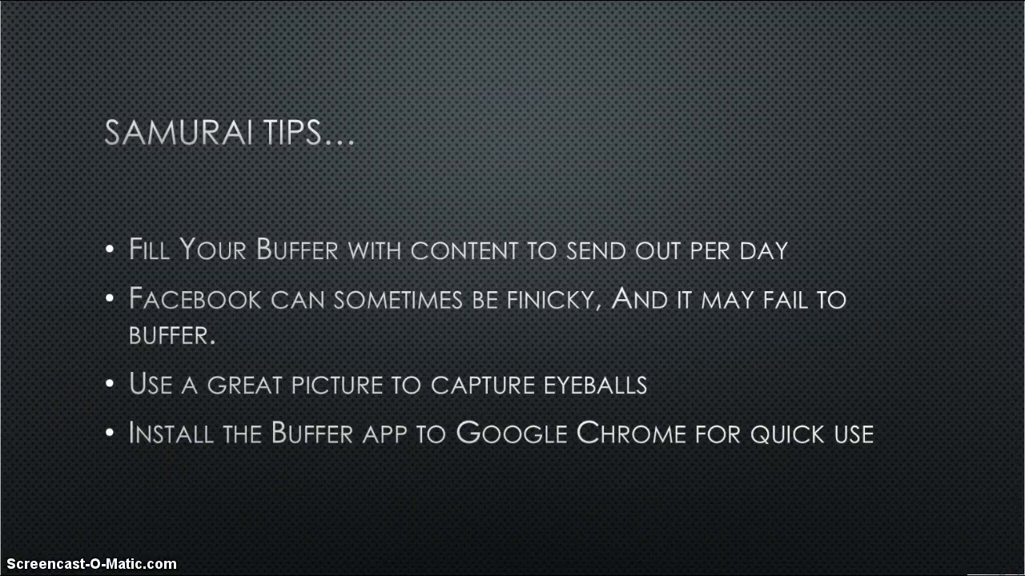
{"action": "key", "text": "Right"}
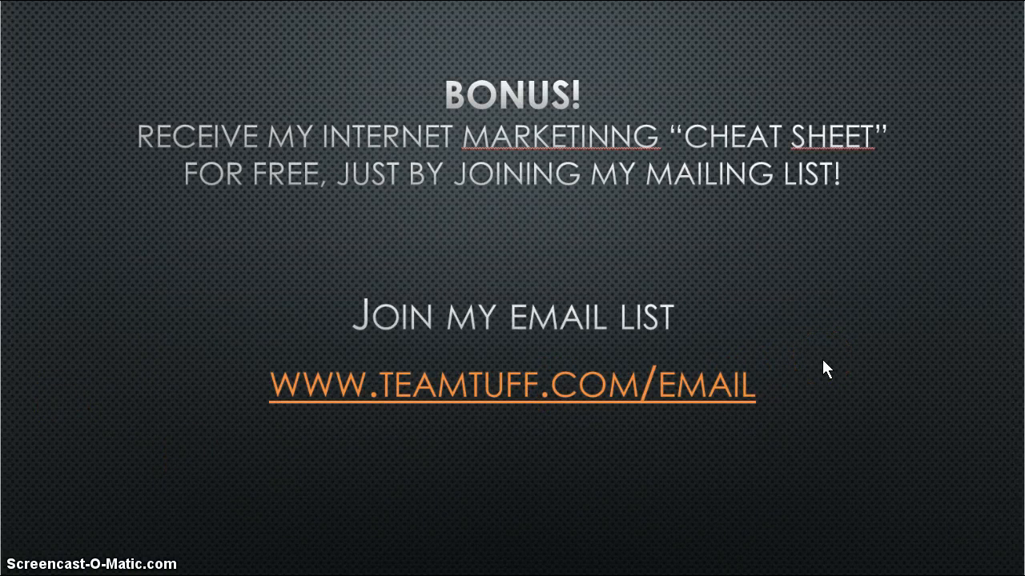